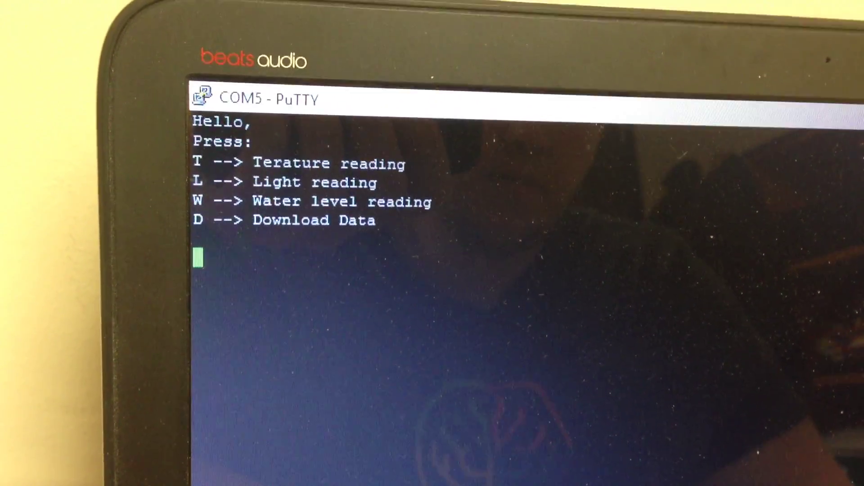
pyautogui.write('T')
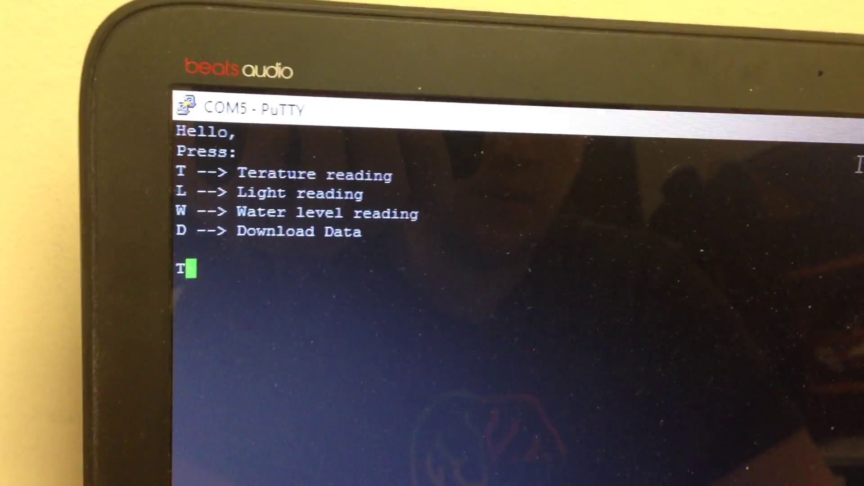
# - Send the T command to the sensor board to get the 438 / 28 temperature reading
pyautogui.press('Return')
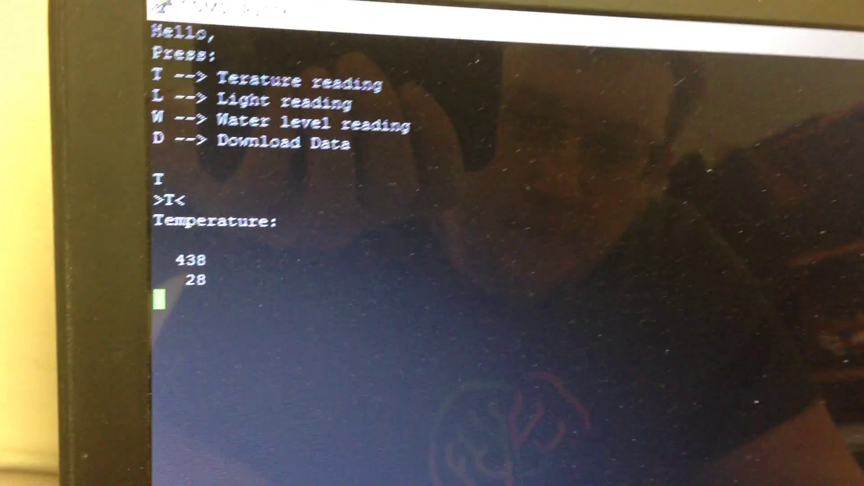